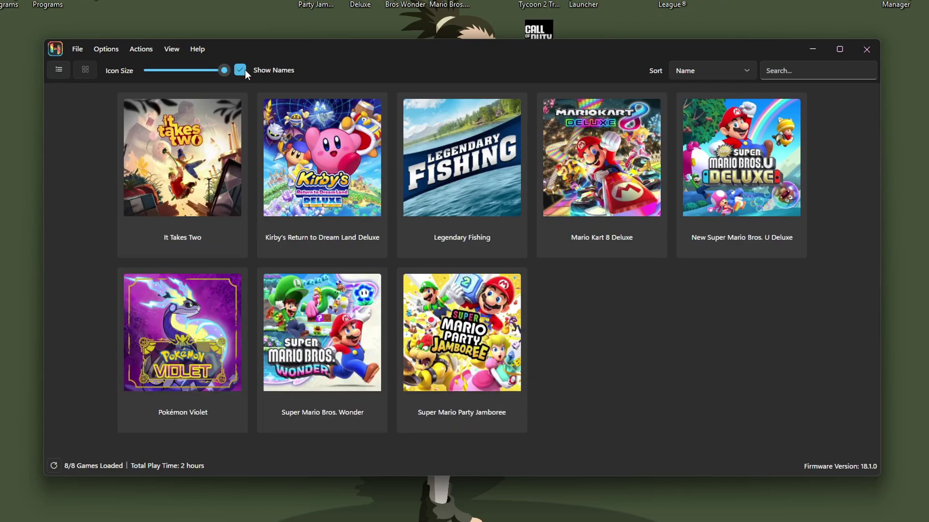
{"action": "left_click", "coordinate": [241, 70]}
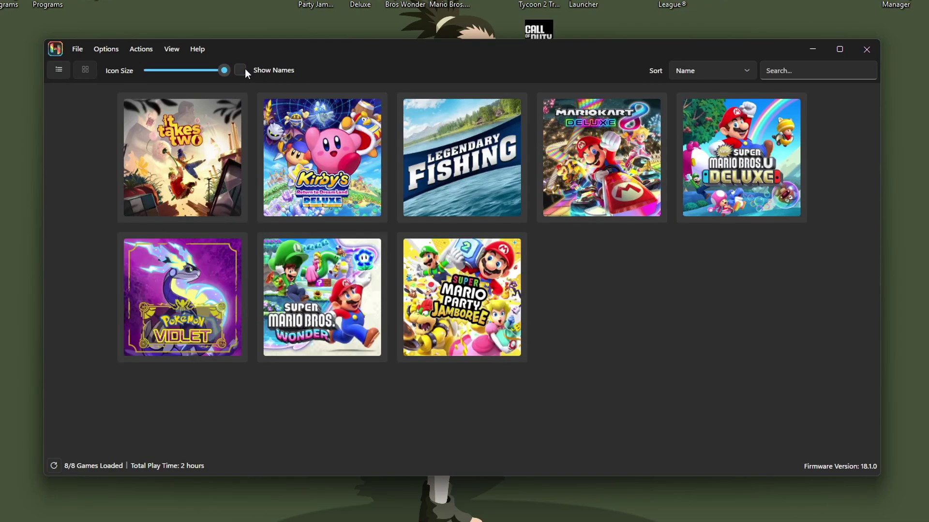
{"action": "left_click", "coordinate": [242, 71]}
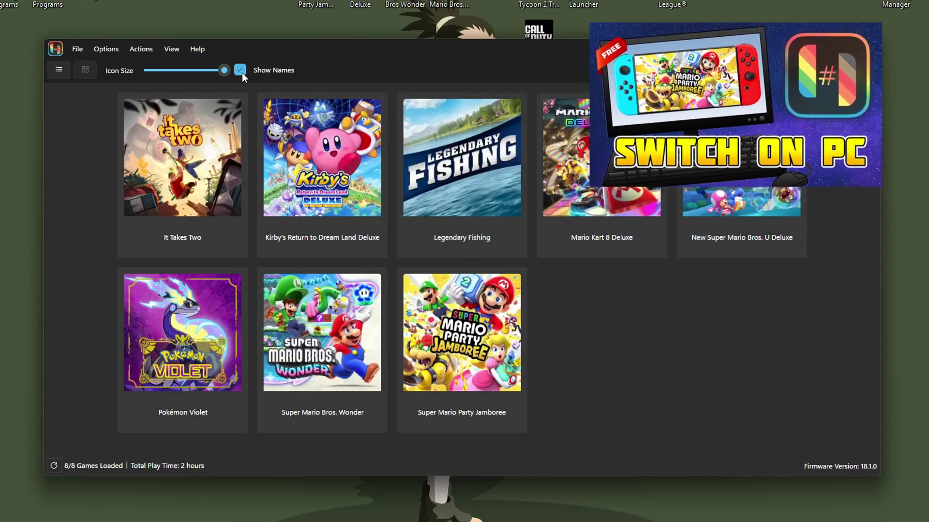
{"action": "left_click", "coordinate": [240, 71]}
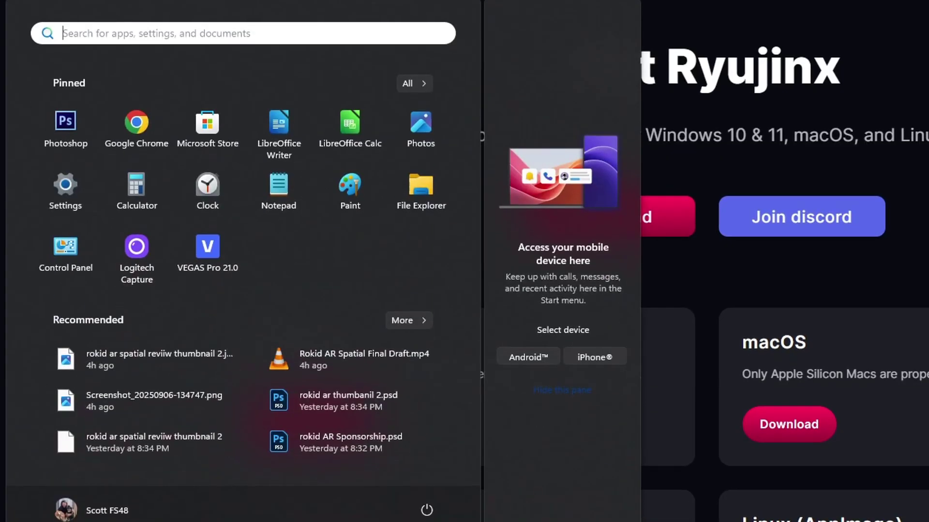
Step: Search Windows for "about" and open the About your PC system settings
{"action": "type", "text": "about"}
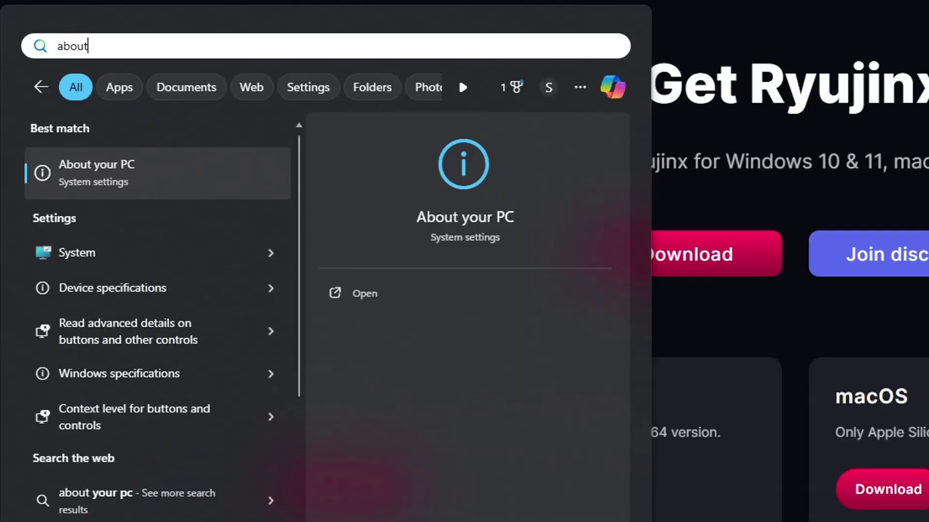
{"action": "key", "text": "Return"}
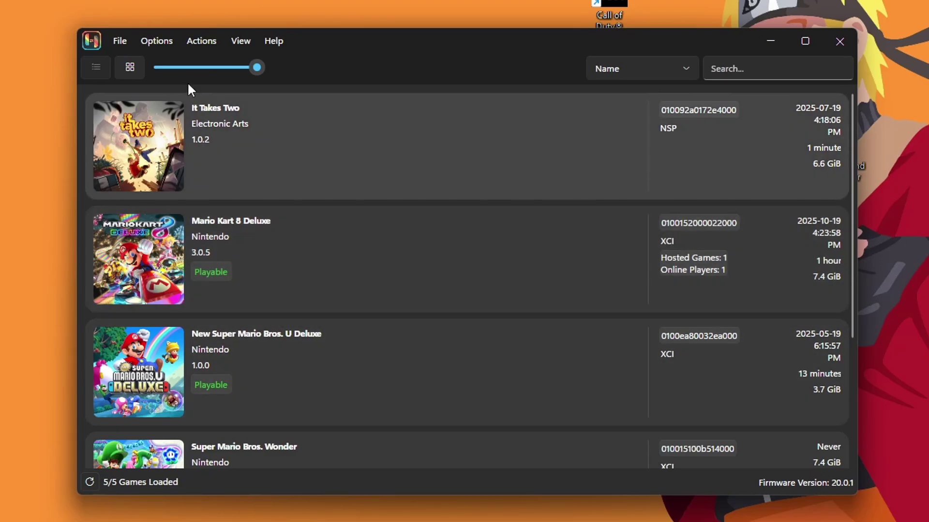
Step: Open the emulator's network settings and set the multiplayer mode to RyuLDN
{"action": "left_click", "coordinate": [159, 39]}
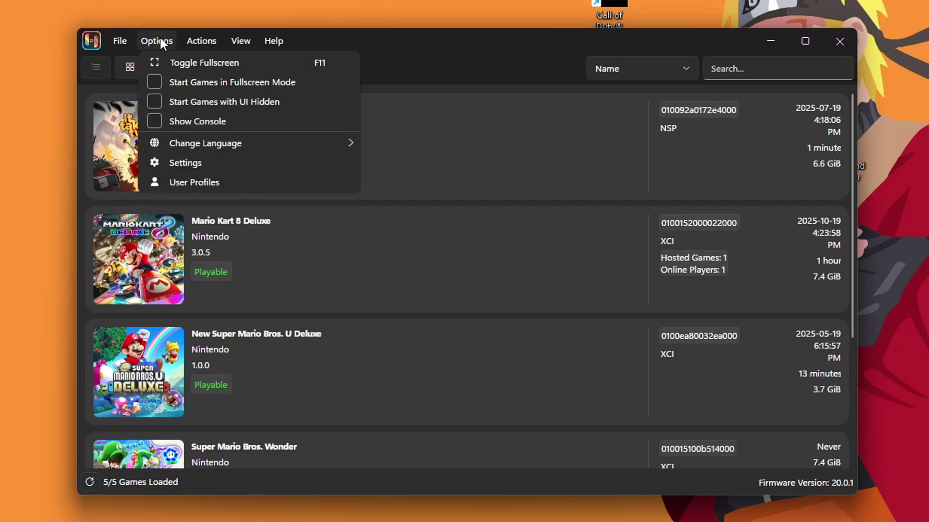
{"action": "left_click", "coordinate": [198, 163]}
{"action": "left_click", "coordinate": [605, 59]}
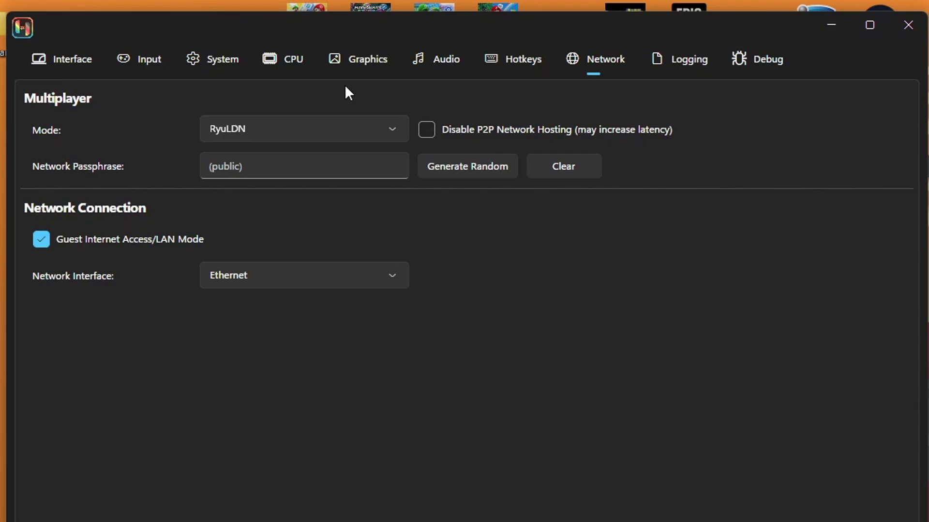
{"action": "left_click", "coordinate": [352, 128]}
{"action": "left_click", "coordinate": [256, 160]}
{"action": "left_click", "coordinate": [345, 130]}
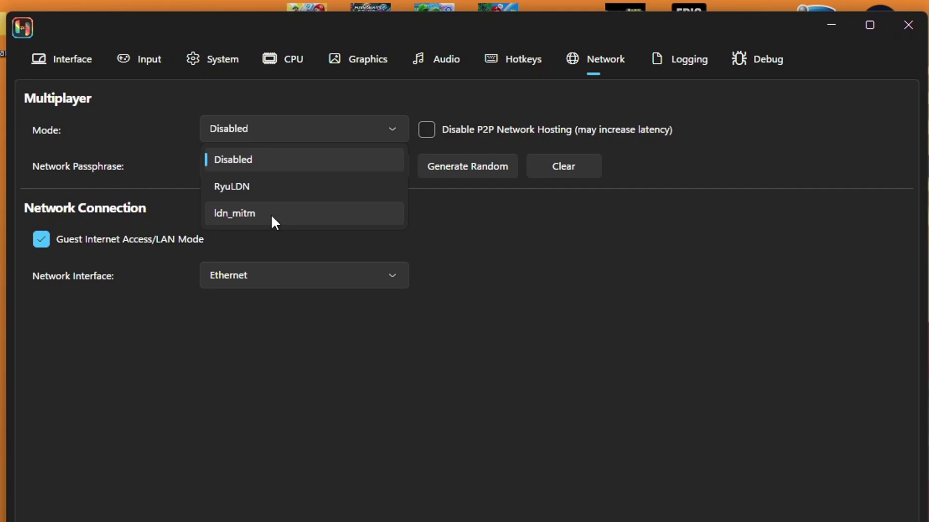
{"action": "left_click", "coordinate": [245, 188]}
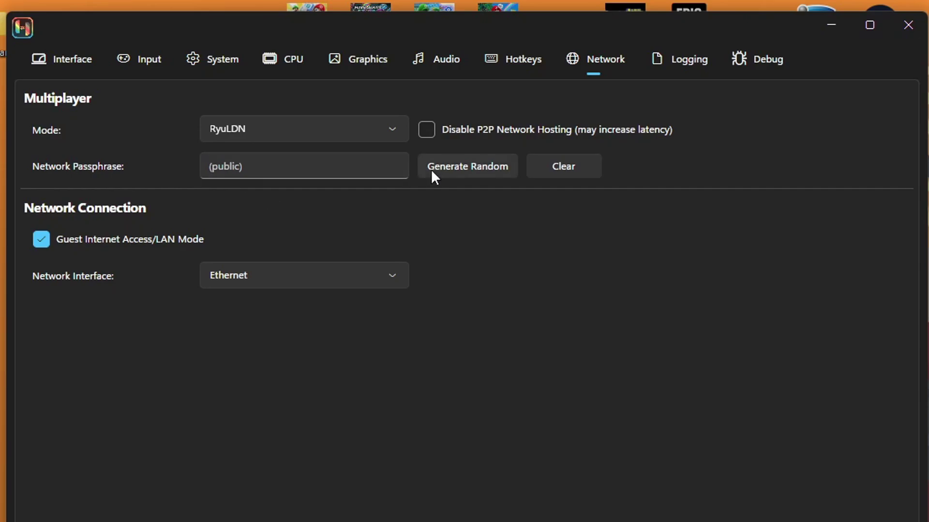
Step: Generate a random network passphrase and clear it back to public
{"action": "left_click", "coordinate": [466, 165]}
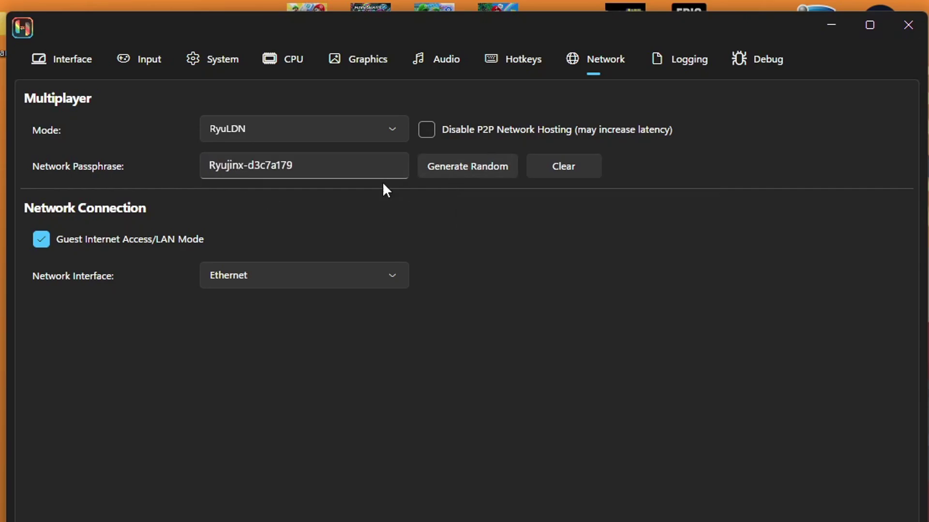
{"action": "triple_click", "coordinate": [301, 166]}
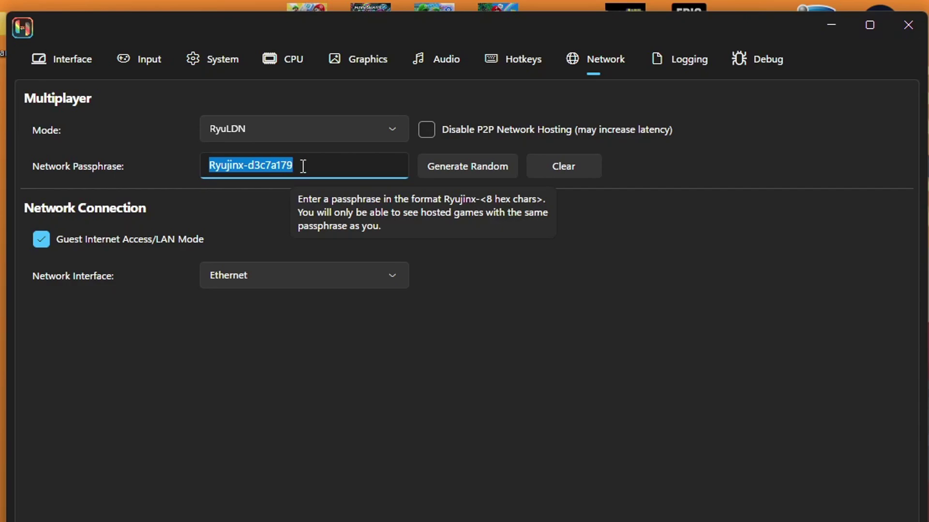
{"action": "left_click", "coordinate": [563, 164]}
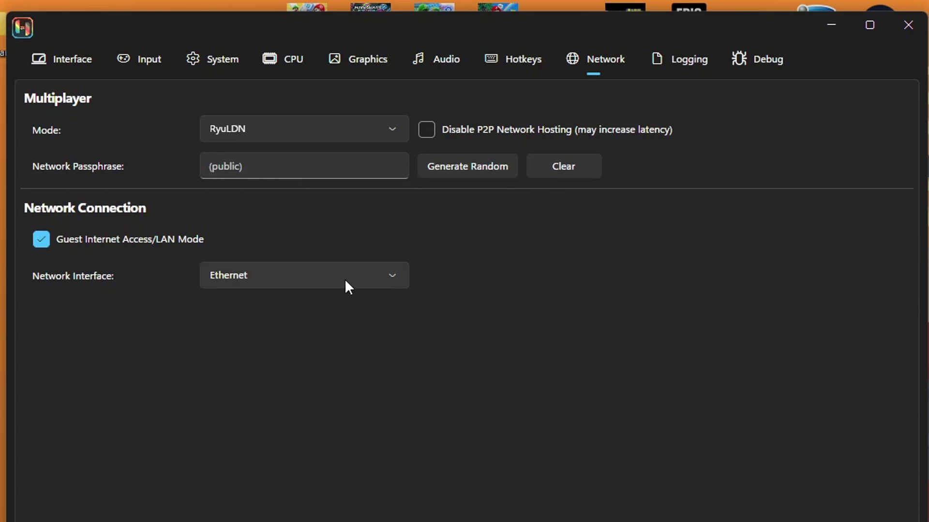
Step: Select Ethernet as the network interface and save the settings
{"action": "mouse_move", "coordinate": [345, 281]}
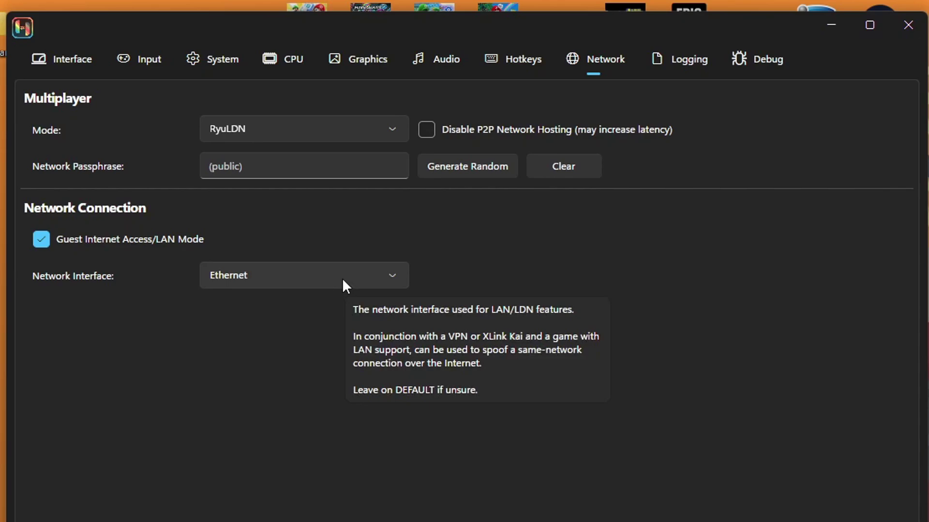
{"action": "left_click", "coordinate": [345, 281]}
{"action": "left_click", "coordinate": [488, 301]}
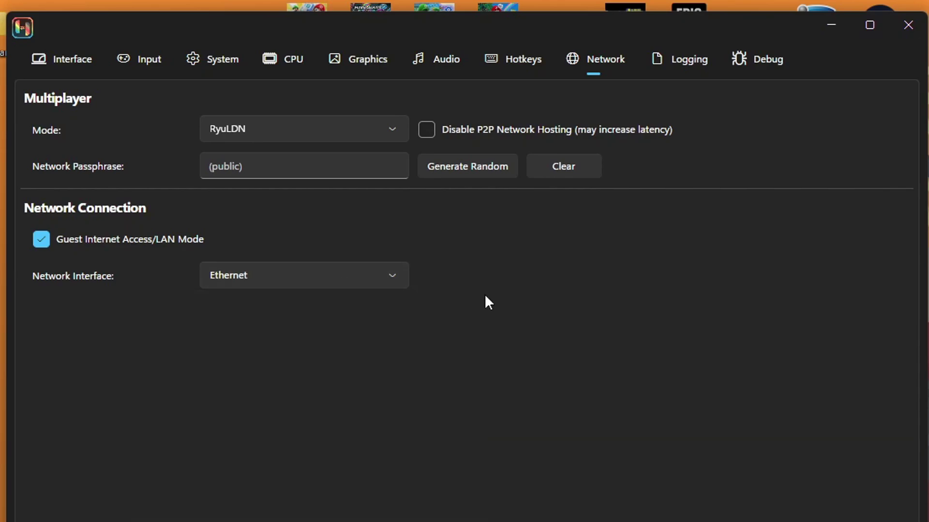
{"action": "left_click", "coordinate": [372, 272]}
{"action": "left_click", "coordinate": [184, 444]}
{"action": "left_click", "coordinate": [318, 280]}
{"action": "left_click", "coordinate": [226, 307]}
{"action": "left_click", "coordinate": [292, 274]}
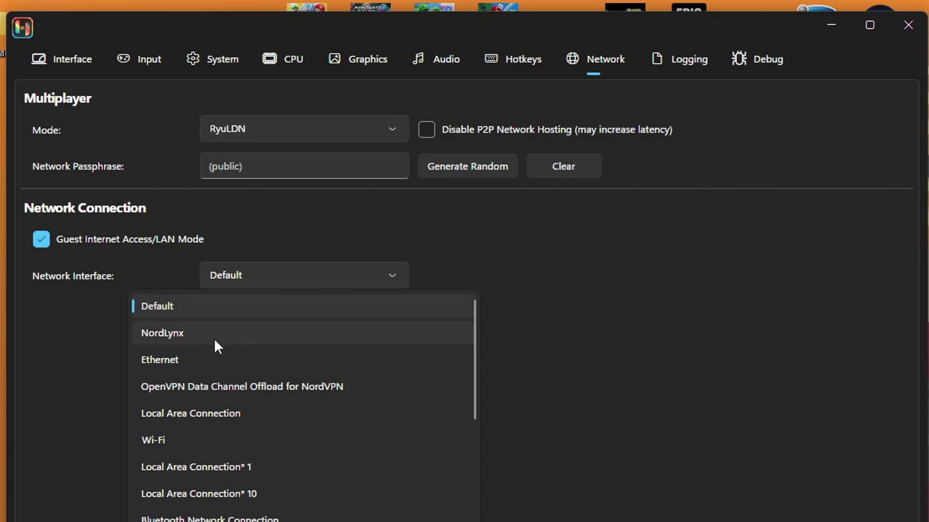
{"action": "left_click", "coordinate": [195, 365]}
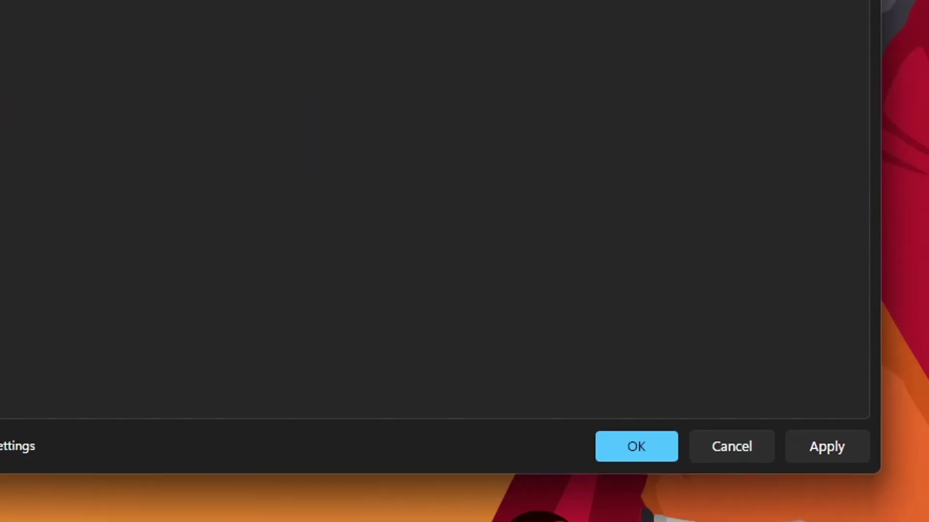
{"action": "left_click", "coordinate": [669, 454]}
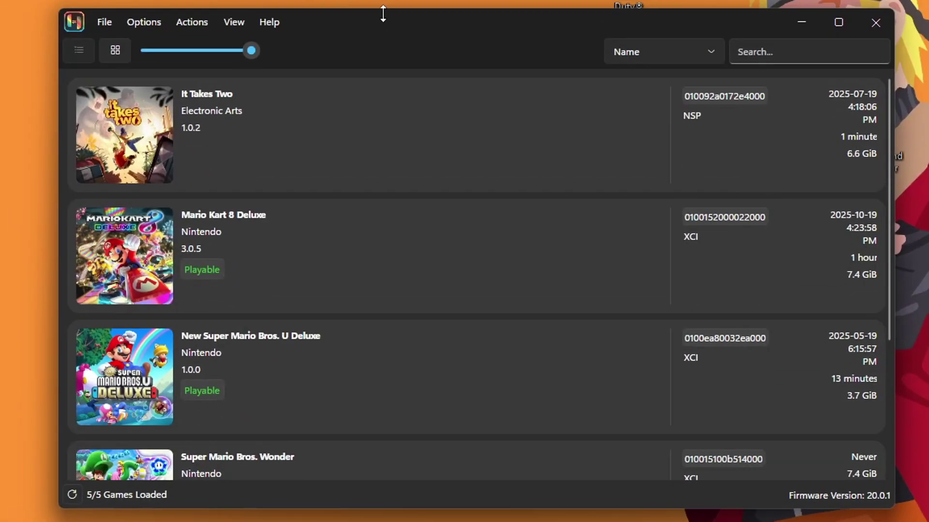
Step: Create a user profile named "smash like" with the yellow star as its profile image
{"action": "left_click", "coordinate": [152, 19]}
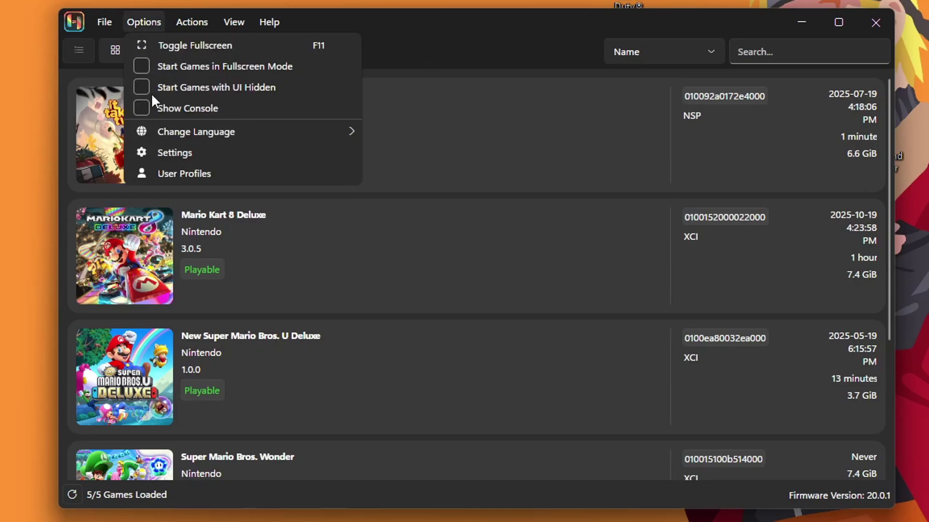
{"action": "left_click", "coordinate": [184, 172]}
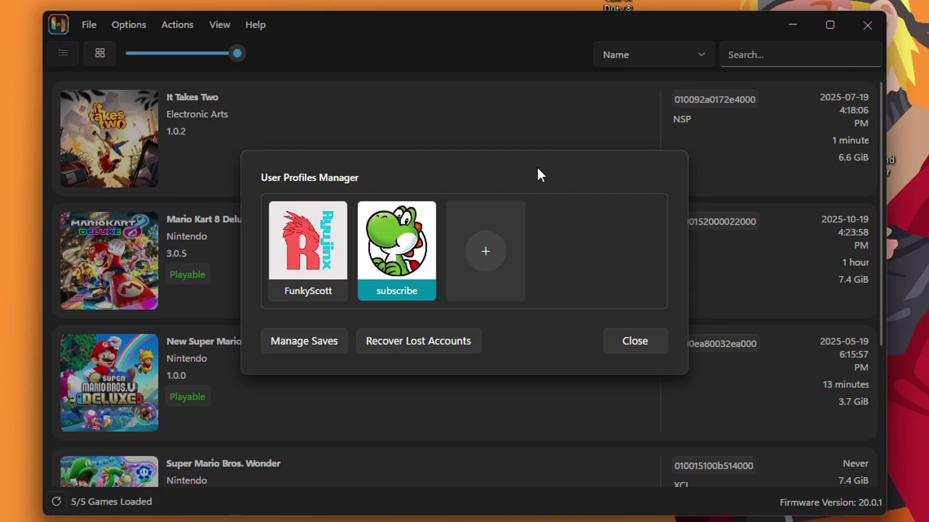
{"action": "left_click", "coordinate": [483, 252]}
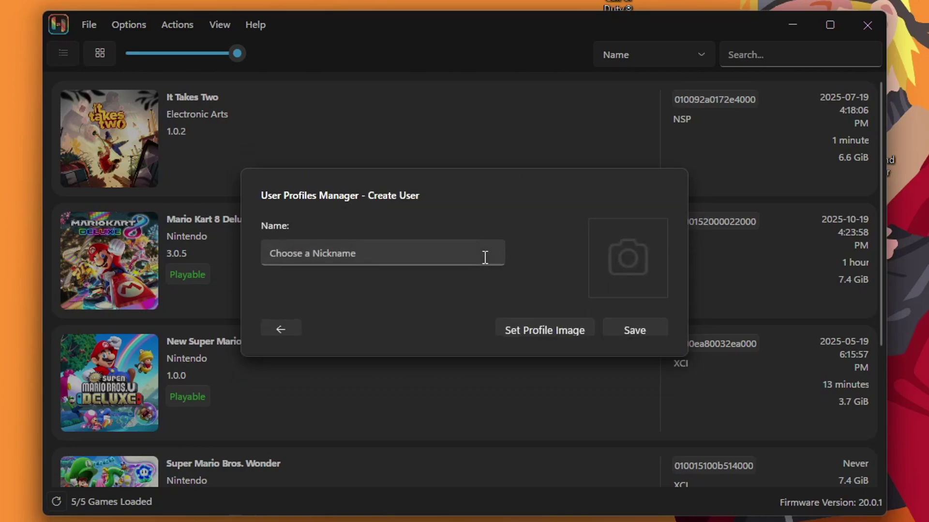
{"action": "left_click", "coordinate": [408, 246]}
{"action": "type", "text": "smash bla"}
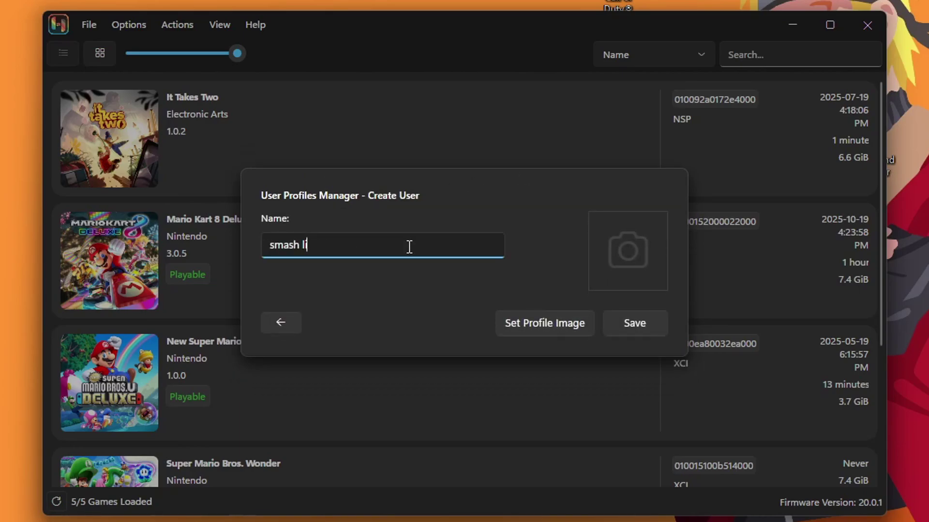
{"action": "left_click", "coordinate": [573, 322]}
{"action": "left_click", "coordinate": [581, 311]}
{"action": "left_click", "coordinate": [425, 258]}
{"action": "left_click", "coordinate": [644, 446]}
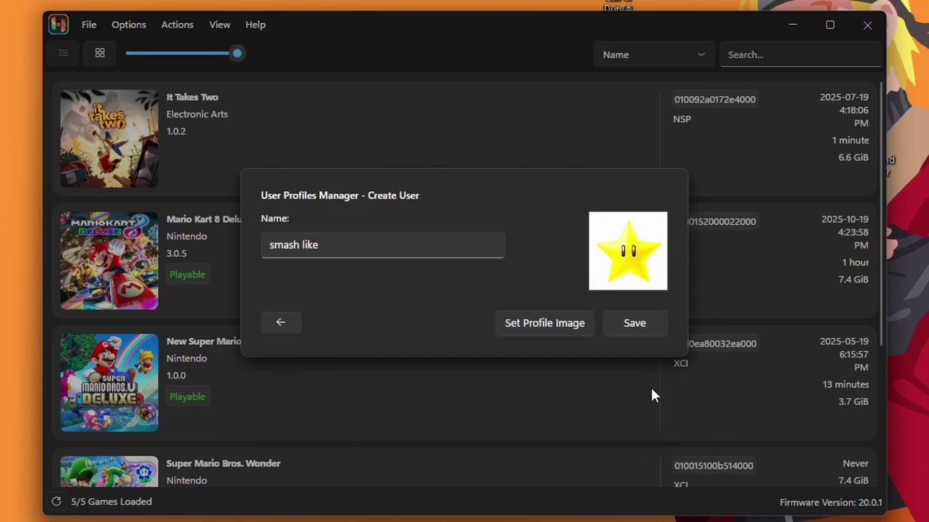
{"action": "left_click", "coordinate": [643, 324]}
Step: Make the profile with the Ryujinx logo image the active one and close the profiles manager
{"action": "left_click", "coordinate": [384, 253]}
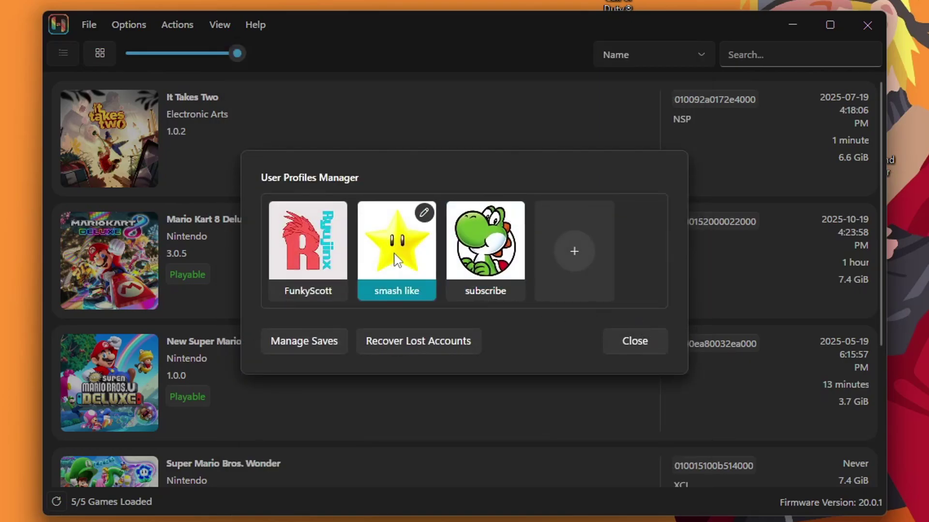
{"action": "mouse_move", "coordinate": [324, 249]}
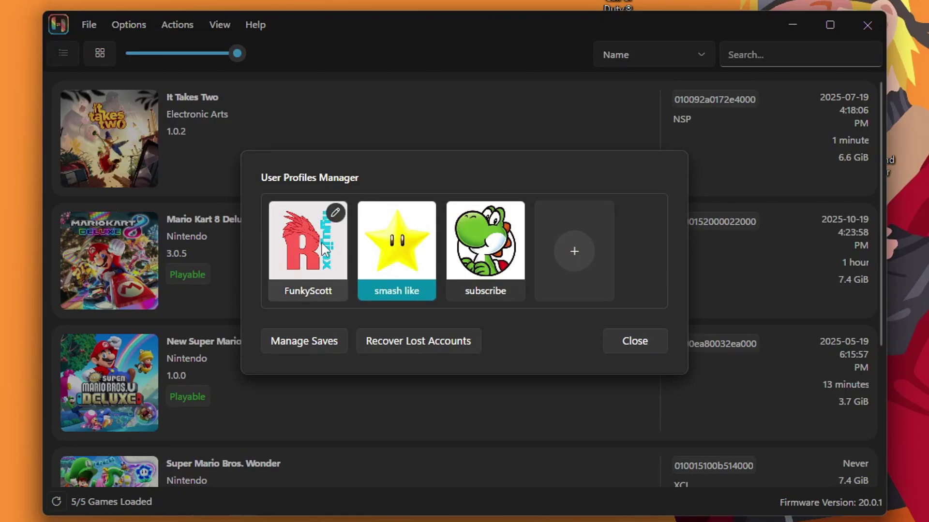
{"action": "left_click", "coordinate": [324, 249]}
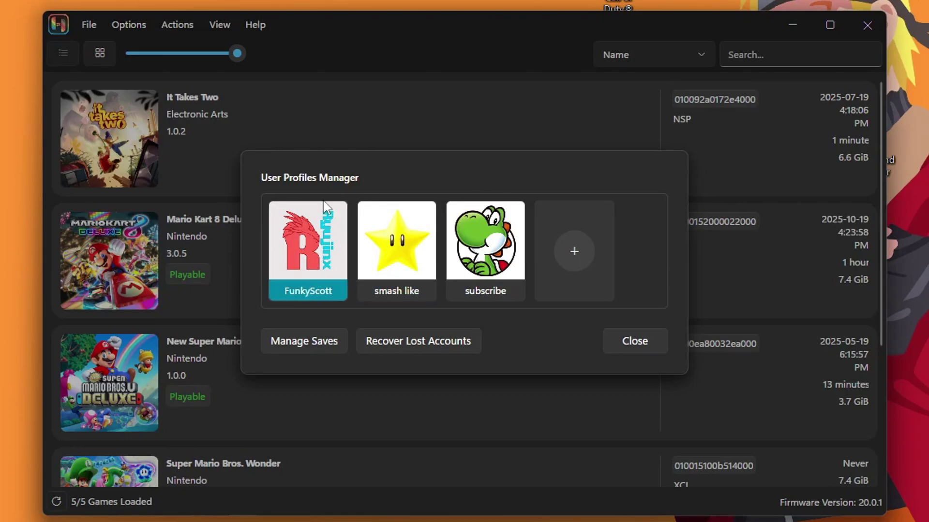
{"action": "left_click", "coordinate": [627, 338]}
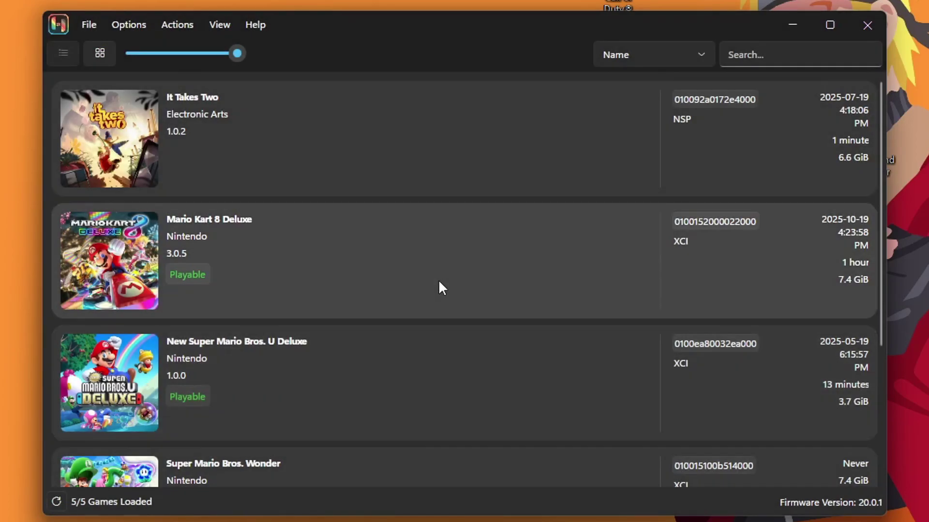
Step: Open the user save directory of Mario Kart 8 Deluxe, copy userdata.dat and close the folder
{"action": "right_click", "coordinate": [276, 271]}
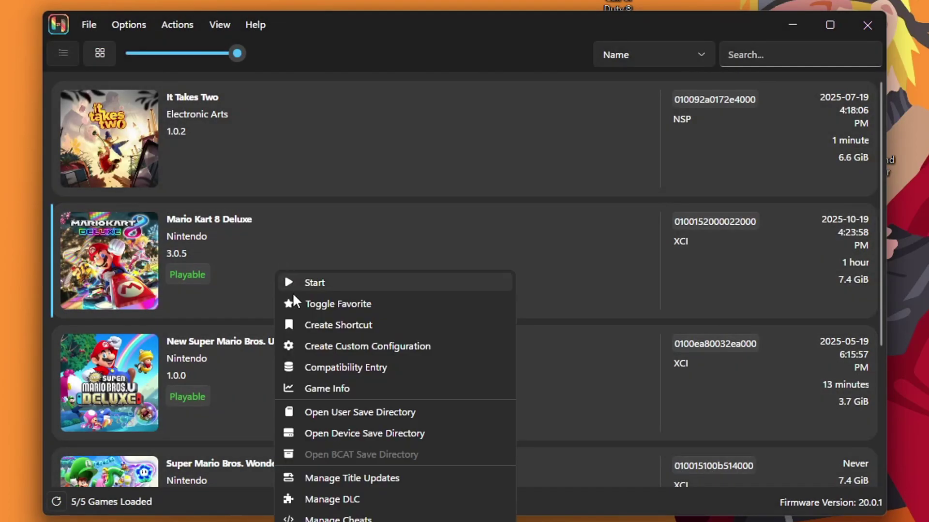
{"action": "left_click", "coordinate": [392, 414]}
{"action": "left_click", "coordinate": [425, 109]}
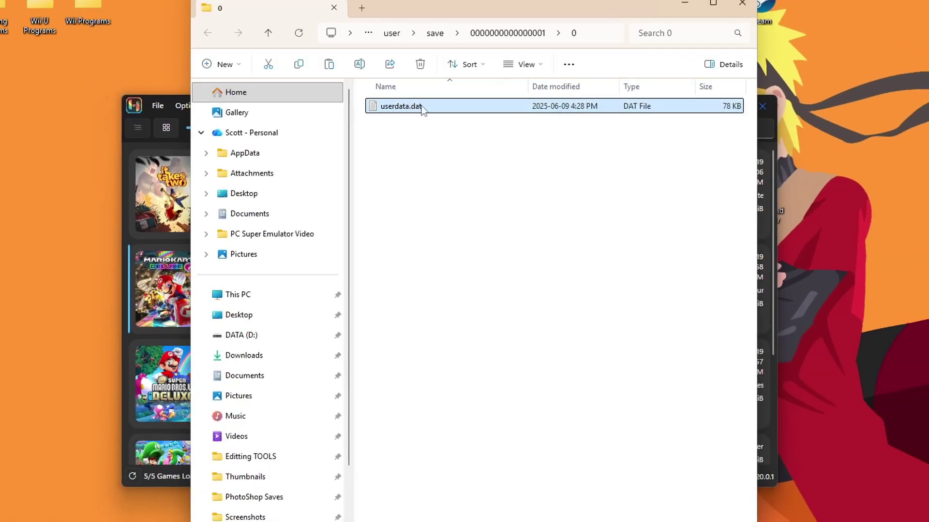
{"action": "right_click", "coordinate": [424, 107]}
{"action": "left_click", "coordinate": [486, 120]}
{"action": "left_click", "coordinate": [742, 6]}
Step: Switch the active user to a different profile in the User Profiles Manager
{"action": "left_click", "coordinate": [194, 107]}
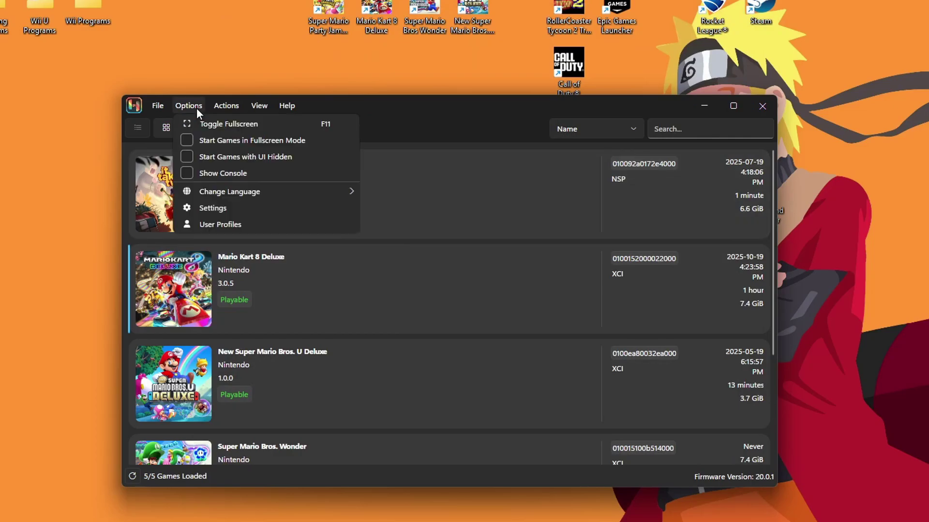
{"action": "left_click", "coordinate": [243, 223]}
{"action": "left_click", "coordinate": [582, 349]}
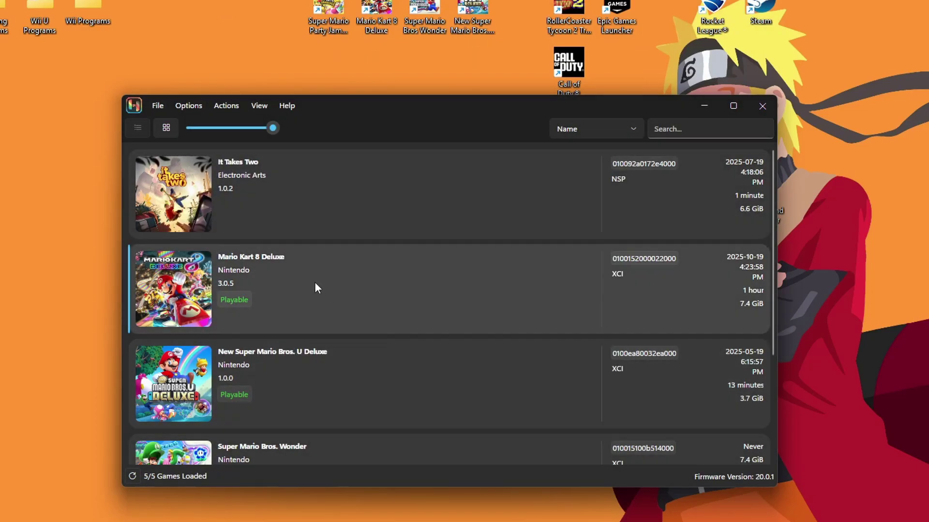
Step: Paste userdata.dat into this profile's Mario Kart 8 Deluxe user save directory and close the folder
{"action": "right_click", "coordinate": [315, 283]}
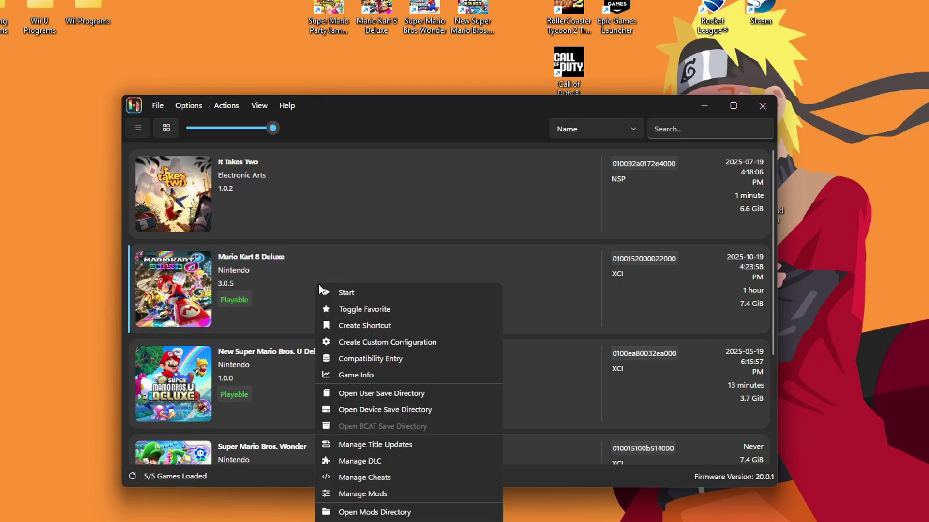
{"action": "left_click", "coordinate": [390, 393]}
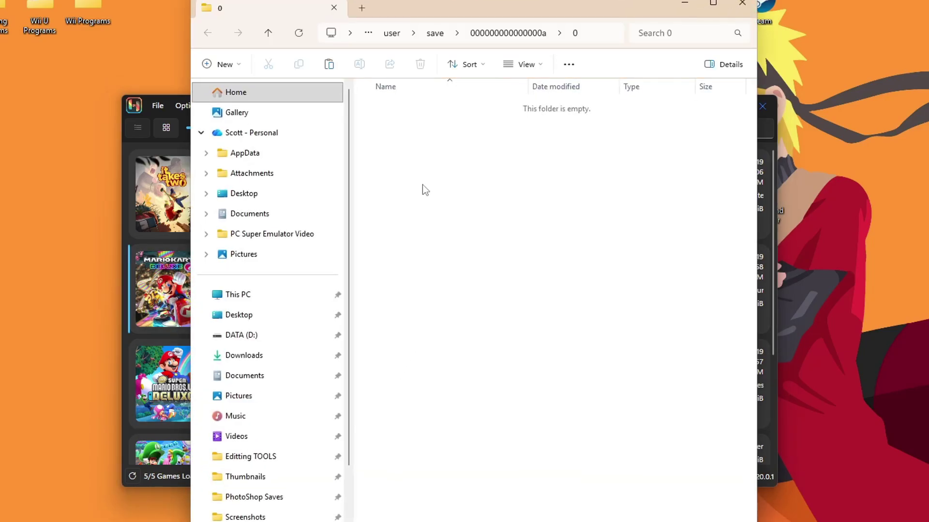
{"action": "key", "text": "ctrl+v"}
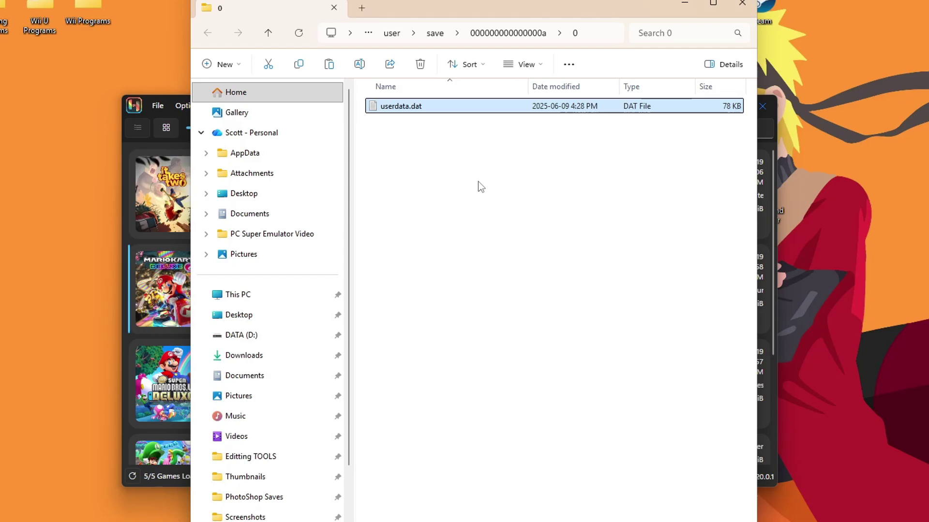
{"action": "left_click", "coordinate": [477, 181]}
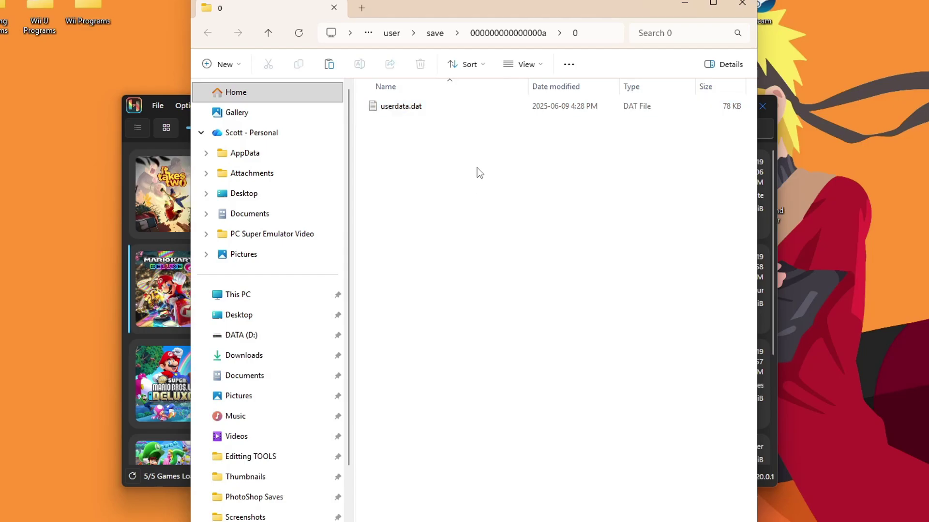
{"action": "key", "text": "ctrl+w"}
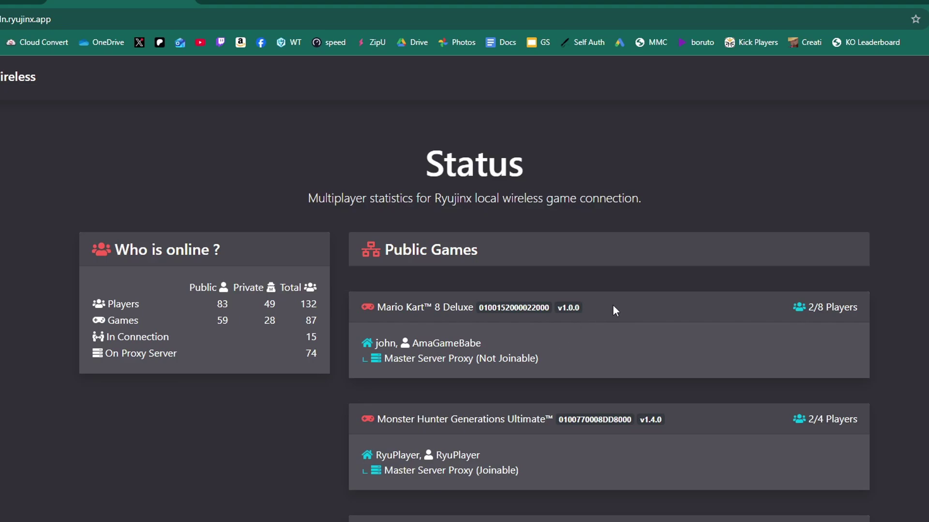
Step: Check the public games on the LDN status page, and set Mario Kart 8 Deluxe's title update to Version 3.0.1 in Ryujinx
{"action": "double_click", "coordinate": [220, 305]}
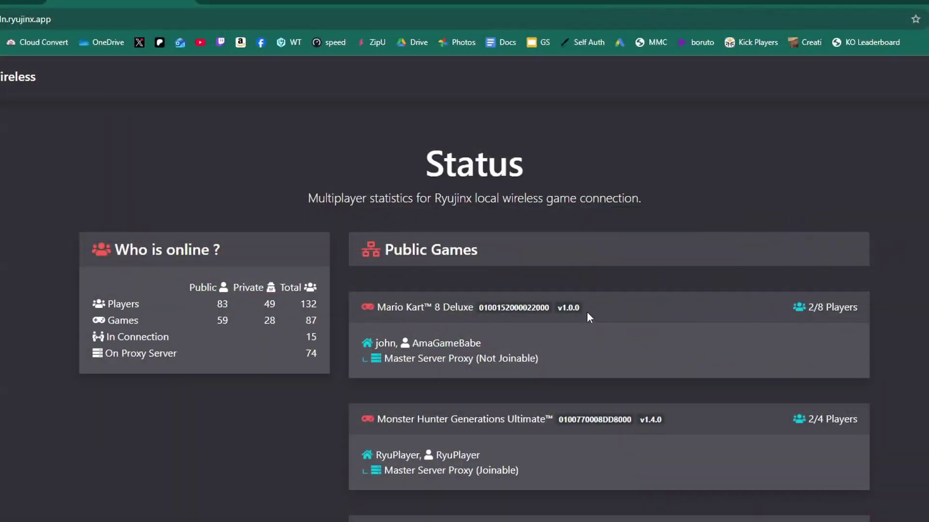
{"action": "left_click_drag", "start_coordinate": [583, 310], "coordinate": [564, 309]}
{"action": "key", "text": "alt+Tab"}
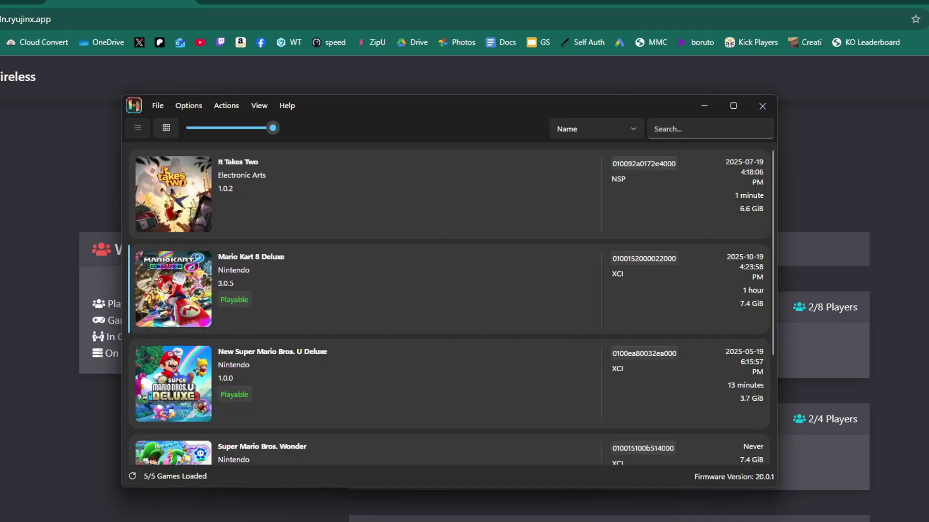
{"action": "right_click", "coordinate": [335, 289]}
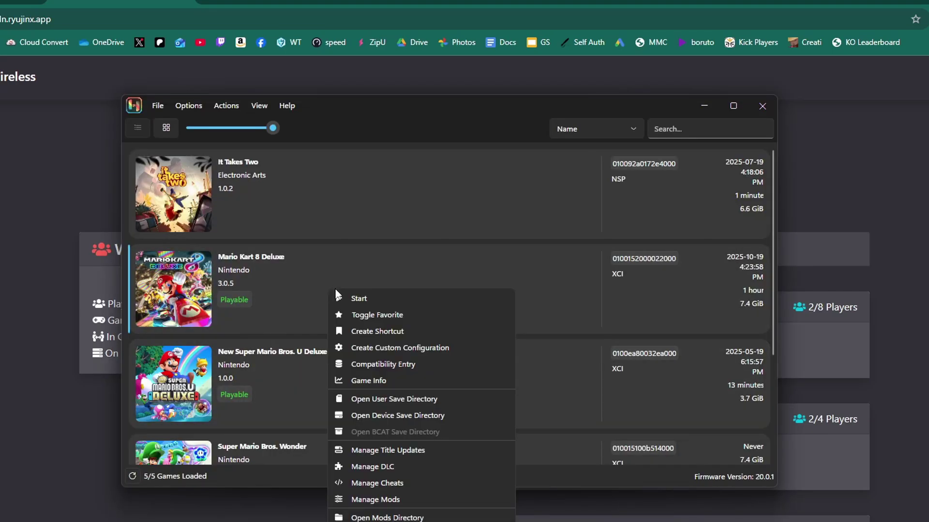
{"action": "left_click", "coordinate": [387, 450]}
{"action": "scroll", "coordinate": [354, 324], "scroll_direction": "down", "scroll_amount": 1}
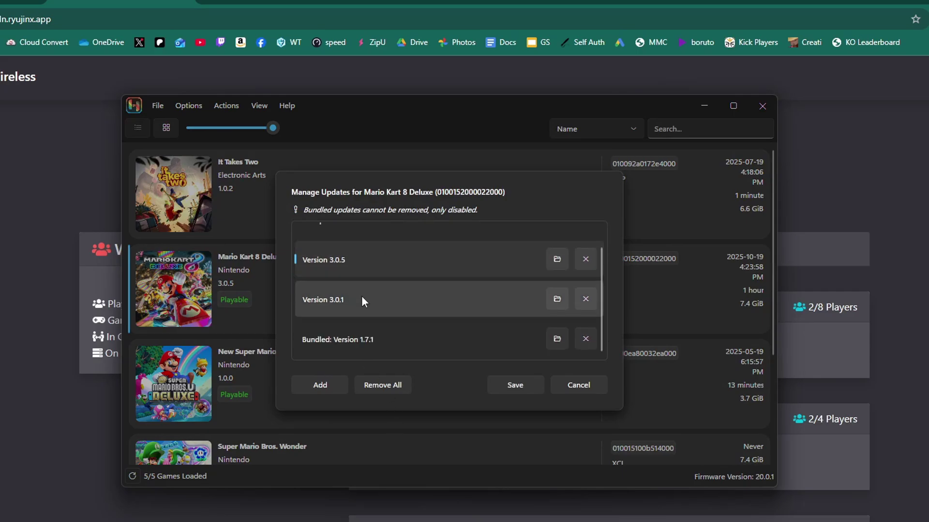
{"action": "left_click", "coordinate": [390, 304]}
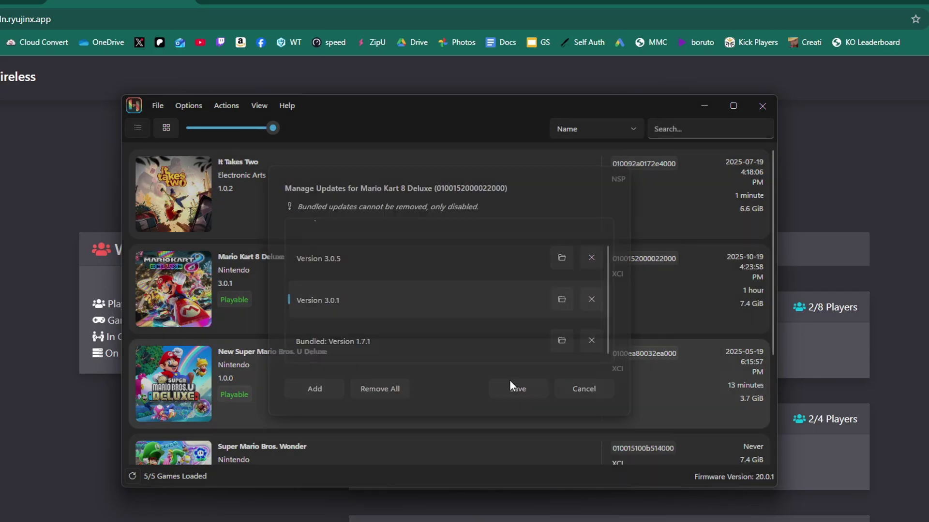
{"action": "left_click", "coordinate": [509, 380]}
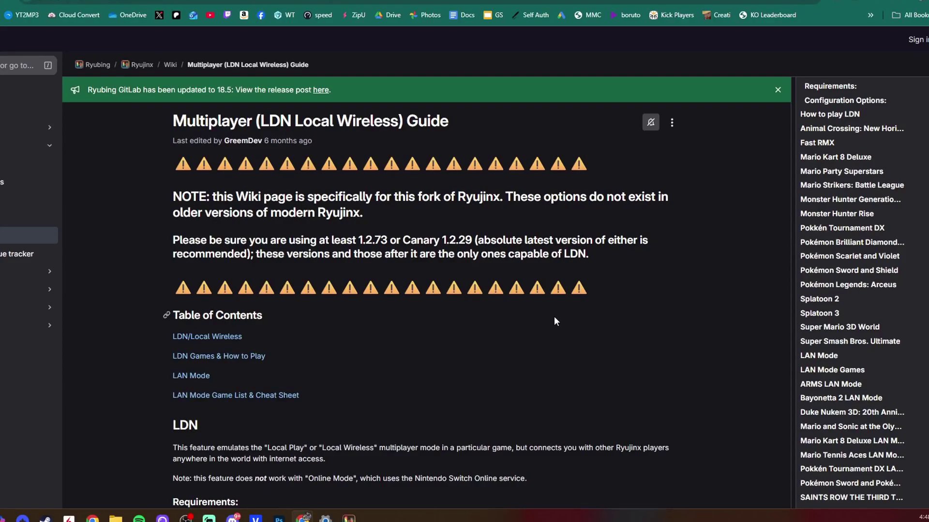
Step: In the Multiplayer (LDN Local Wireless) Guide in the browser, read how to start local play in Animal Crossing: New Horizons
{"action": "scroll", "coordinate": [851, 290], "scroll_direction": "up", "scroll_amount": 3}
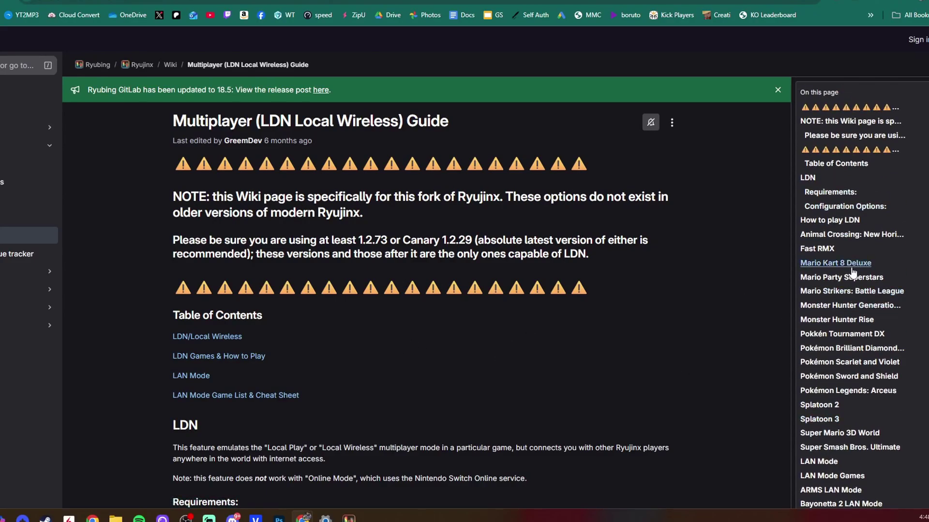
{"action": "scroll", "coordinate": [546, 341], "scroll_direction": "down", "scroll_amount": 15}
{"action": "scroll", "coordinate": [290, 305], "scroll_direction": "up", "scroll_amount": 2}
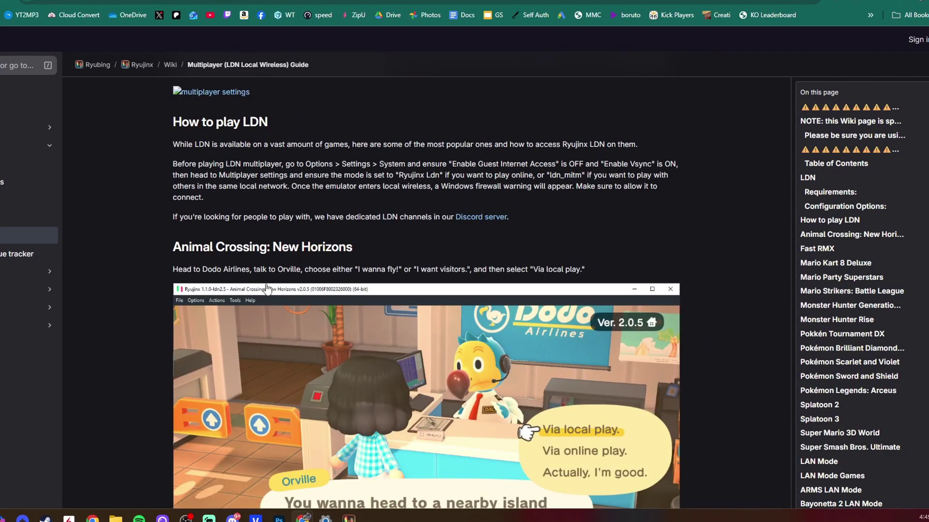
{"action": "left_click_drag", "start_coordinate": [233, 274], "coordinate": [319, 274]}
{"action": "left_click", "coordinate": [388, 273]}
{"action": "left_click_drag", "start_coordinate": [421, 273], "coordinate": [471, 273]}
{"action": "left_click", "coordinate": [632, 262]}
{"action": "scroll", "coordinate": [627, 301], "scroll_direction": "down", "scroll_amount": 5}
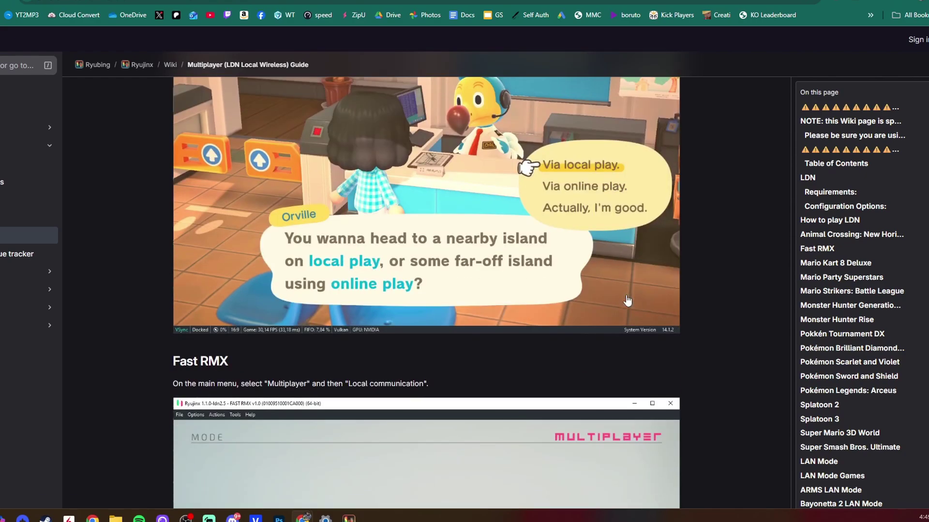
Step: Examine the guide's Mario Kart 8 Deluxe section for its shader cache, frame rate and Wireless Play instructions
{"action": "scroll", "coordinate": [627, 301], "scroll_direction": "down", "scroll_amount": 12}
{"action": "scroll", "coordinate": [605, 293], "scroll_direction": "up", "scroll_amount": 4}
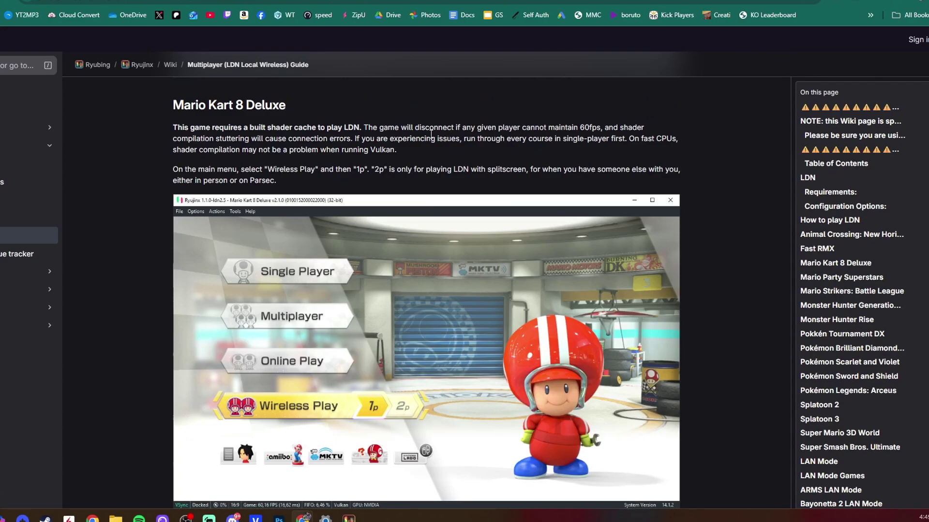
{"action": "left_click_drag", "start_coordinate": [425, 129], "coordinate": [602, 127]}
{"action": "left_click", "coordinate": [695, 128]}
{"action": "left_click_drag", "start_coordinate": [630, 138], "coordinate": [685, 145]}
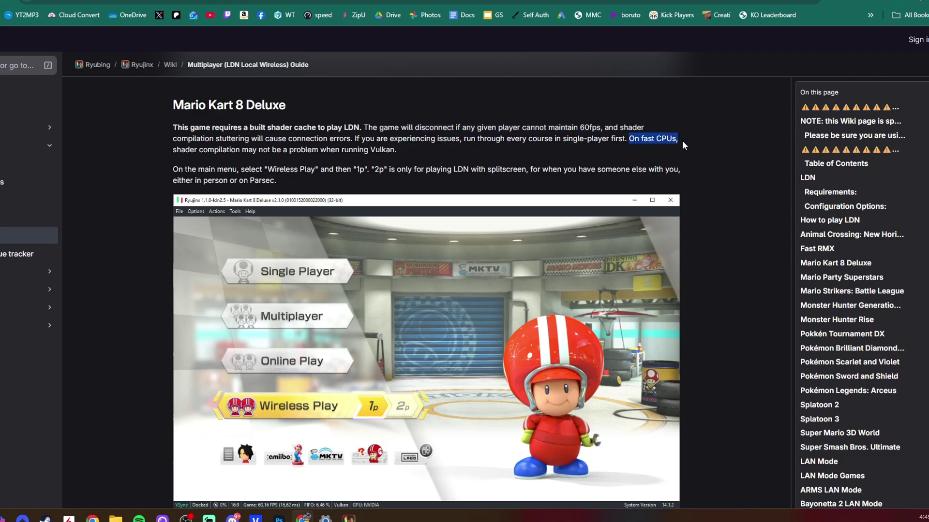
{"action": "left_click", "coordinate": [480, 153]}
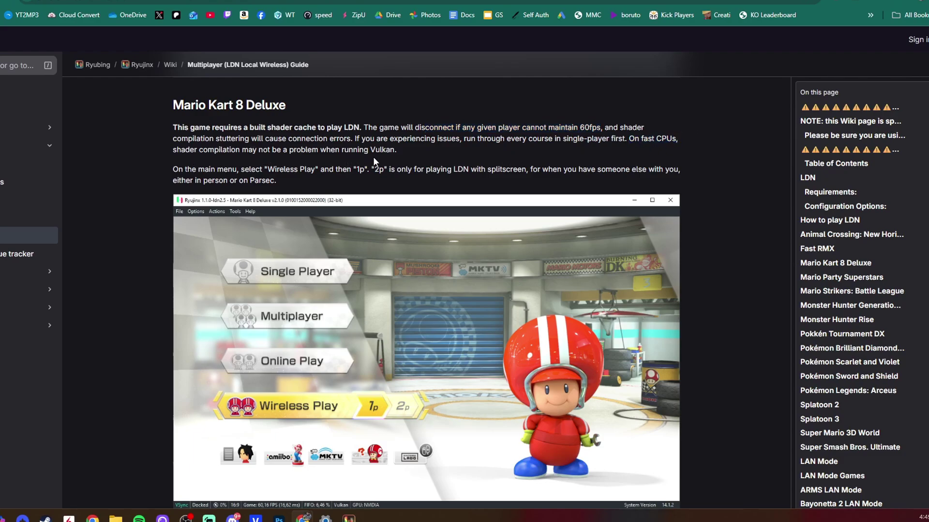
{"action": "scroll", "coordinate": [510, 286], "scroll_direction": "up", "scroll_amount": 1}
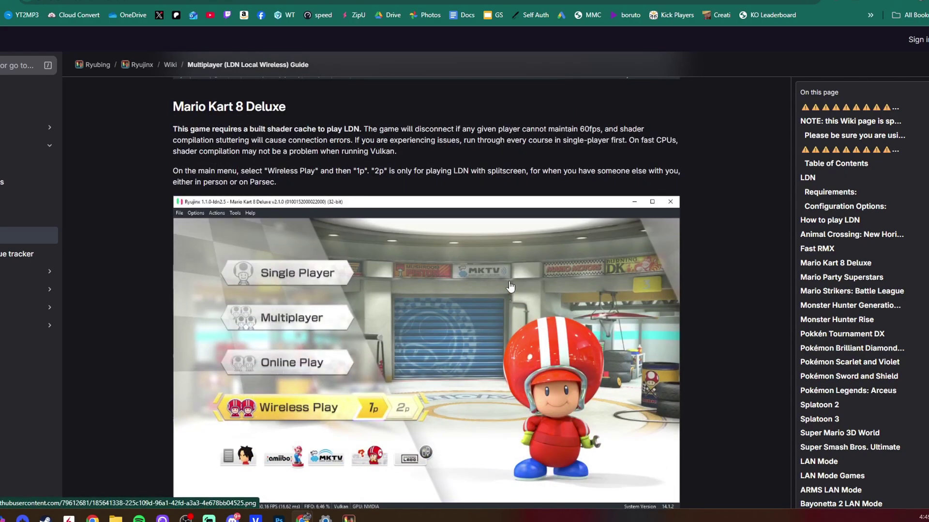
{"action": "scroll", "coordinate": [510, 286], "scroll_direction": "down", "scroll_amount": 1}
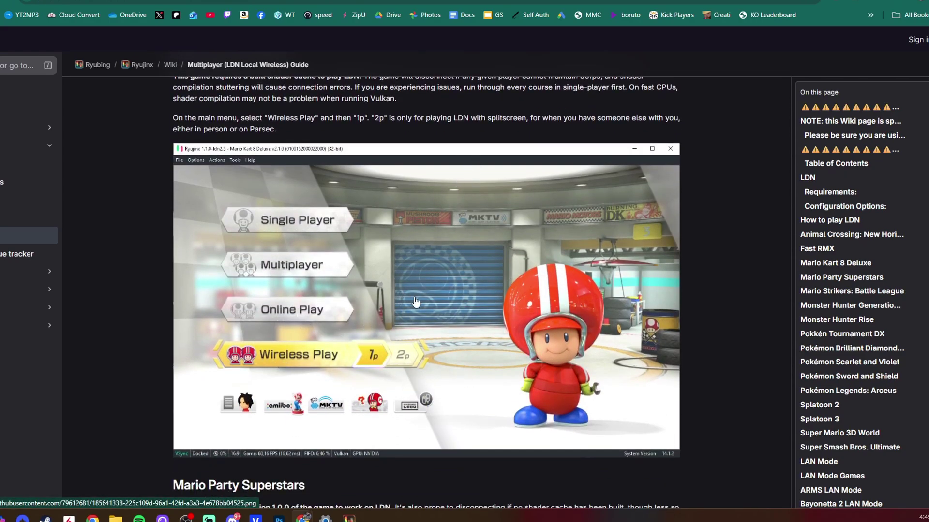
Step: Review the guide's Mario Strikers: Battle League section for the required mod and the local wireless instructions
{"action": "scroll", "coordinate": [476, 256], "scroll_direction": "down", "scroll_amount": 20}
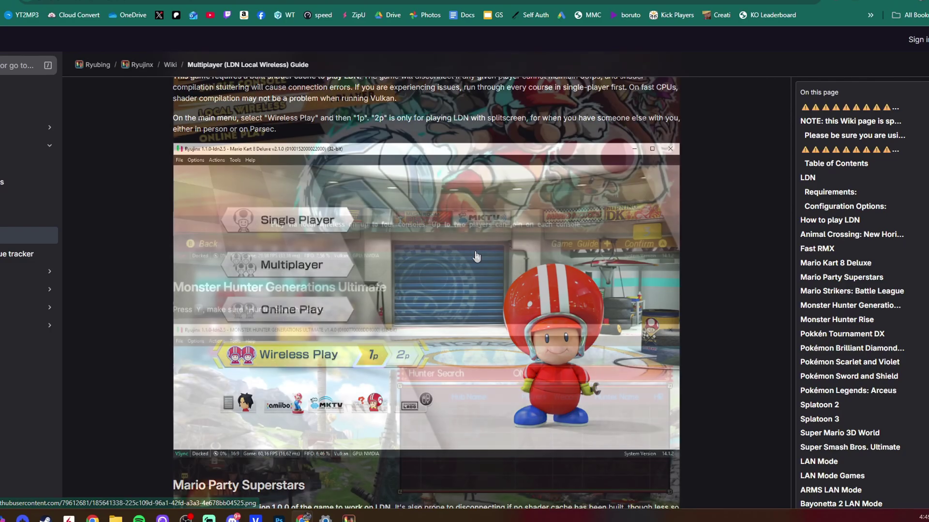
{"action": "scroll", "coordinate": [478, 256], "scroll_direction": "up", "scroll_amount": 15}
{"action": "scroll", "coordinate": [479, 255], "scroll_direction": "up", "scroll_amount": 1}
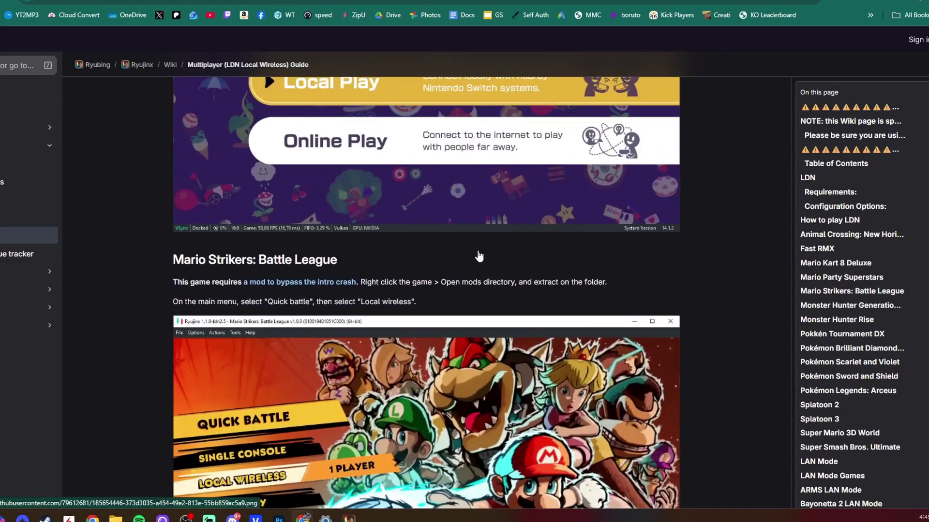
{"action": "left_click_drag", "start_coordinate": [176, 262], "coordinate": [249, 263]}
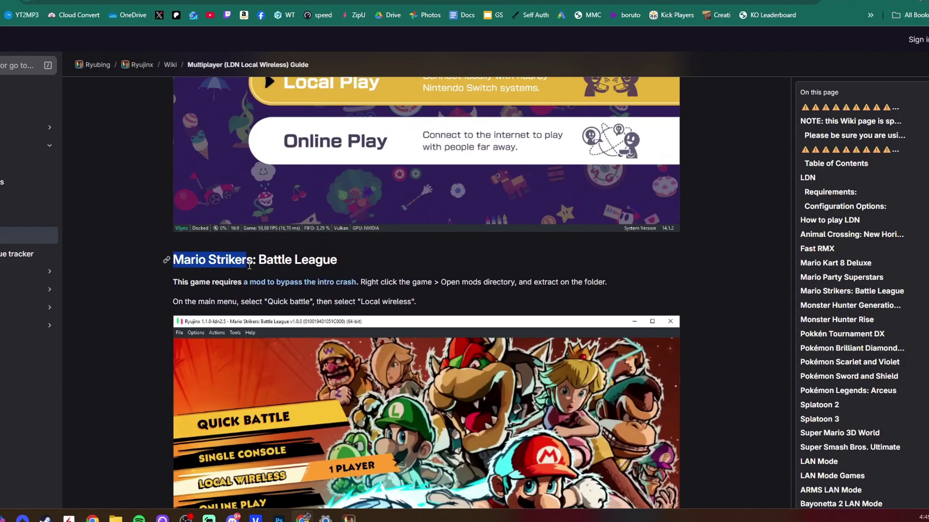
{"action": "left_click", "coordinate": [357, 282]}
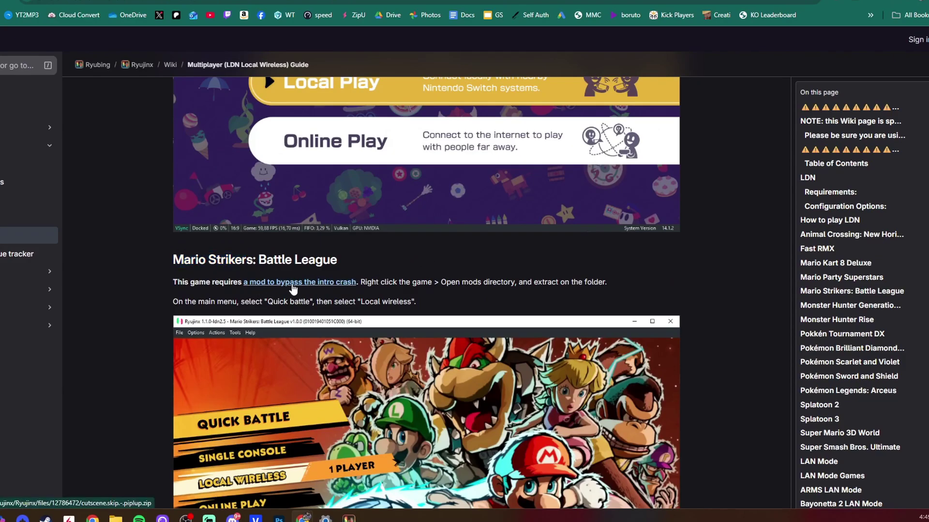
{"action": "scroll", "coordinate": [348, 285], "scroll_direction": "down", "scroll_amount": 1}
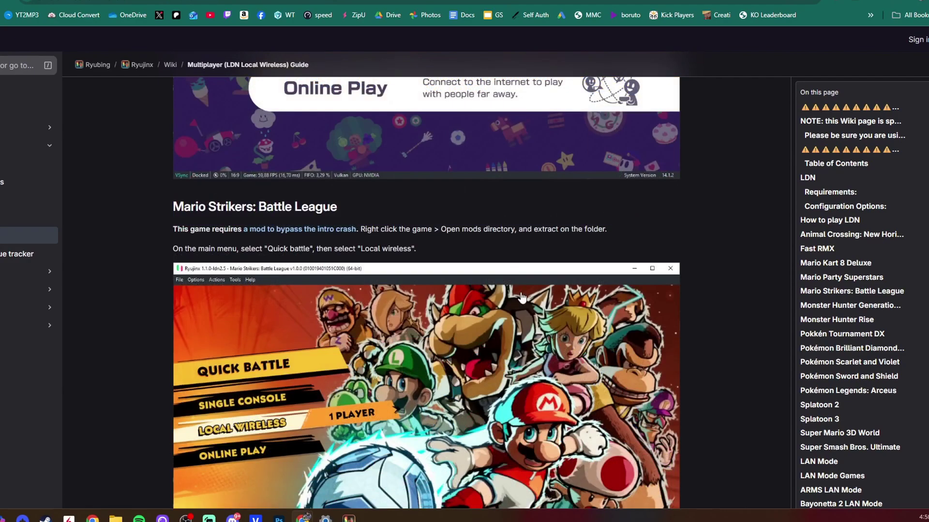
{"action": "scroll", "coordinate": [530, 308], "scroll_direction": "down", "scroll_amount": 1}
{"action": "scroll", "coordinate": [531, 308], "scroll_direction": "down", "scroll_amount": 4}
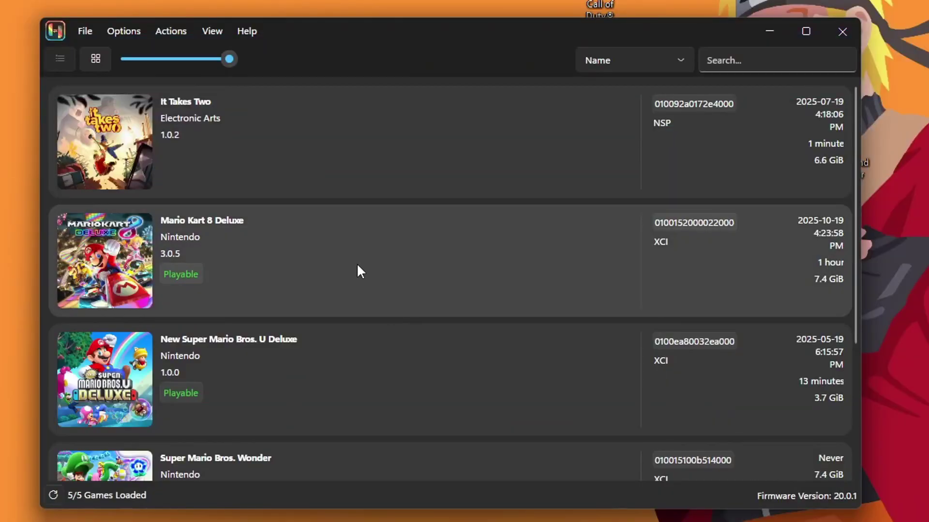
Step: Launch Mario Kart 8 Deluxe from Ryujinx into 1p Wireless Play and allow Ryujinx network access through Windows Firewall
{"action": "double_click", "coordinate": [358, 265]}
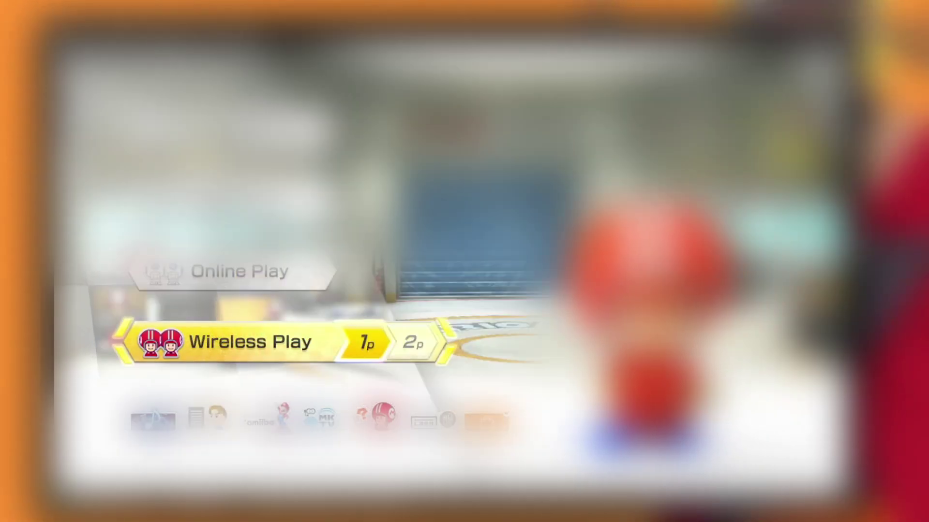
{"action": "key", "text": "Return"}
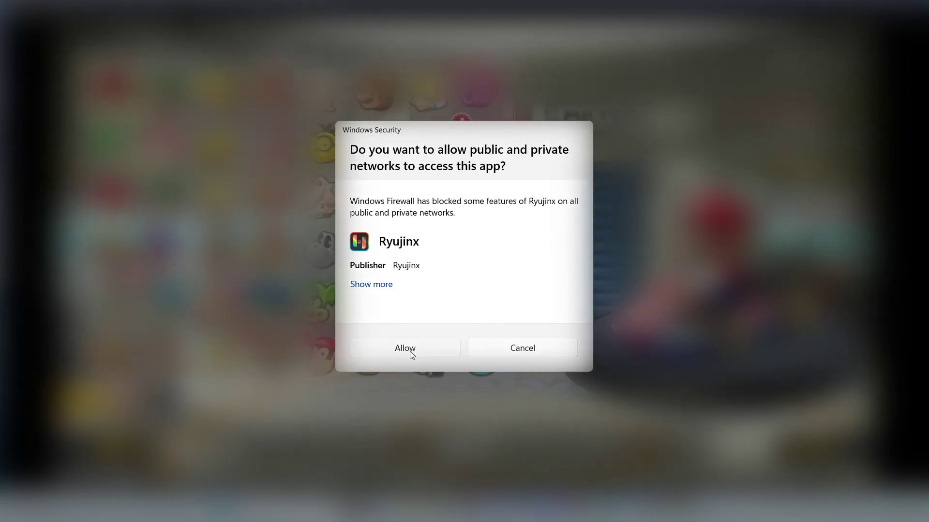
{"action": "left_click", "coordinate": [412, 349]}
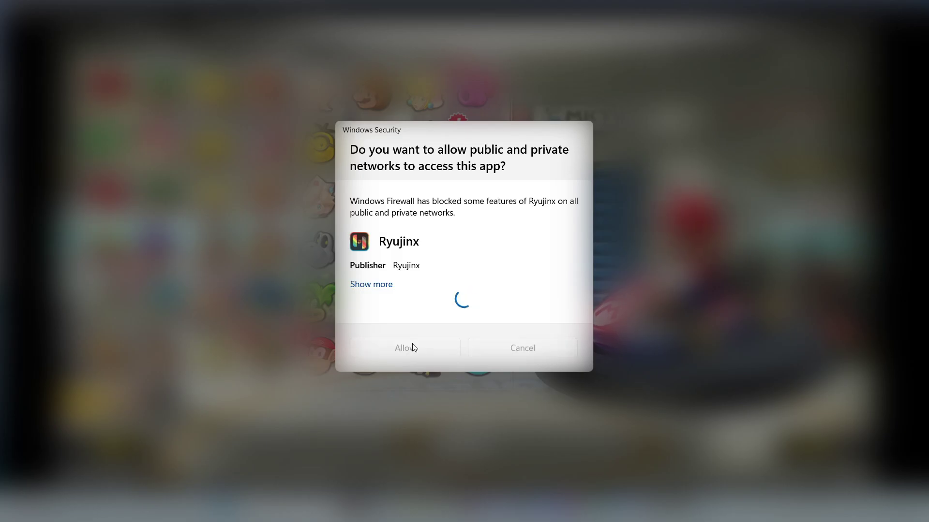